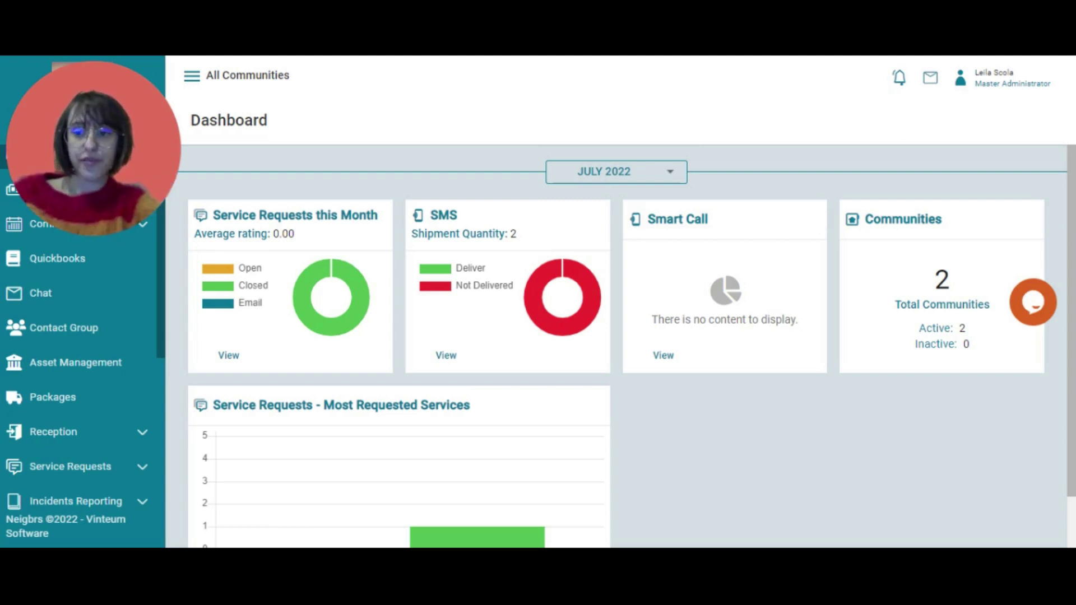
# Step: Go to Community Management's Parking Spaces page, listing spaces B1 and B2
pyautogui.scroll(-3, 66, 342)
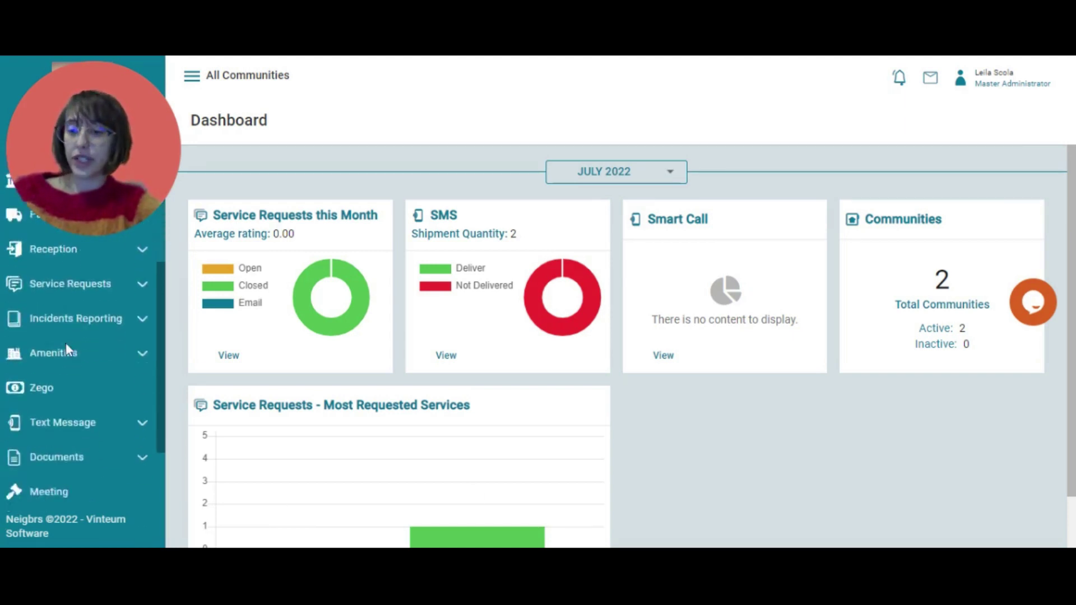
pyautogui.scroll(-2, 65, 348)
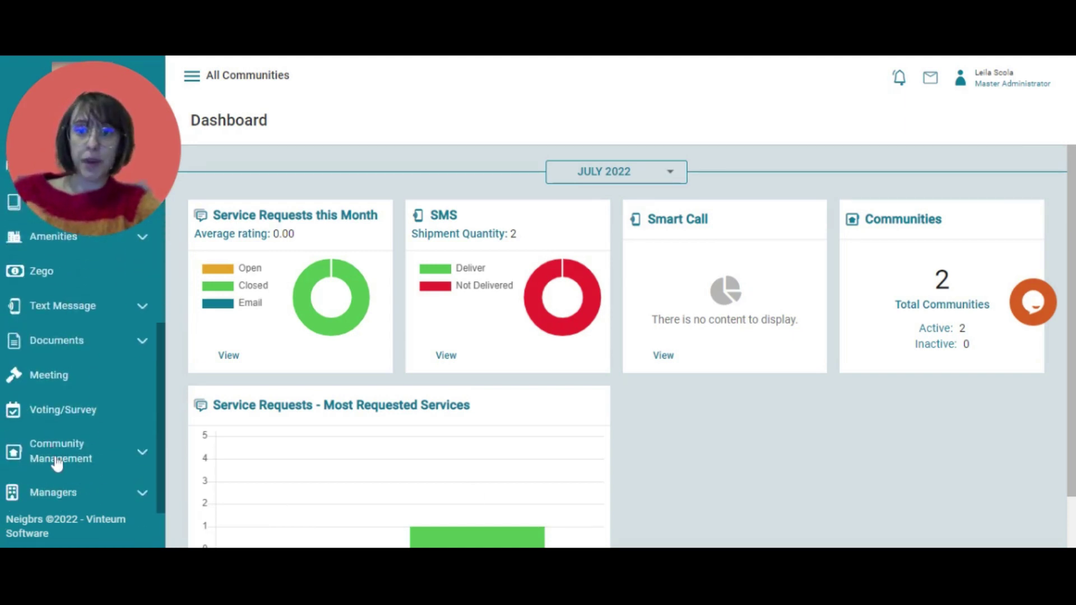
pyautogui.click(57, 458)
pyautogui.scroll(-3, 53, 463)
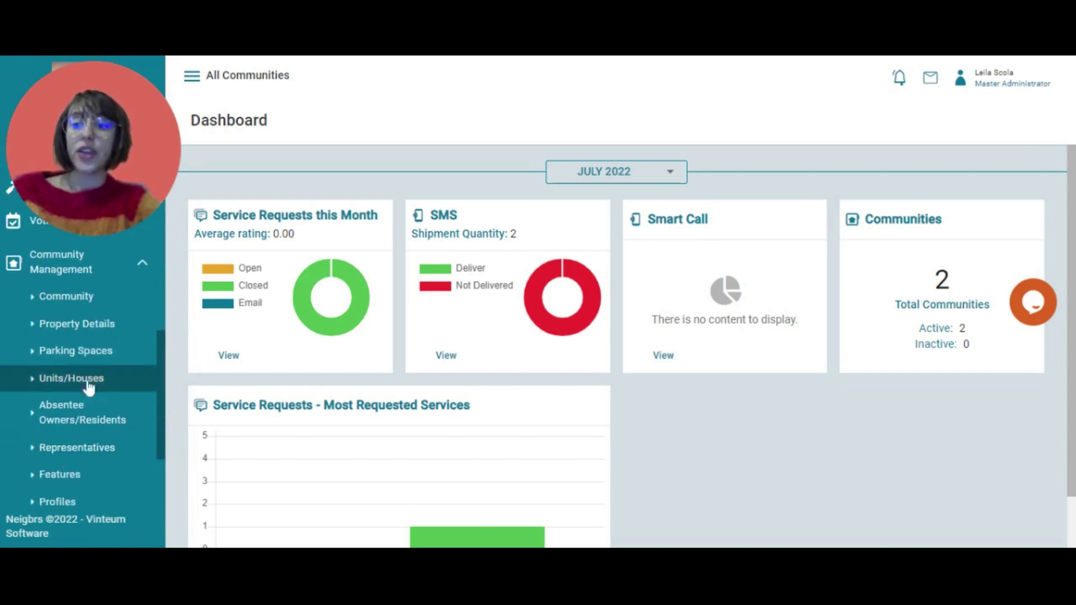
pyautogui.click(120, 352)
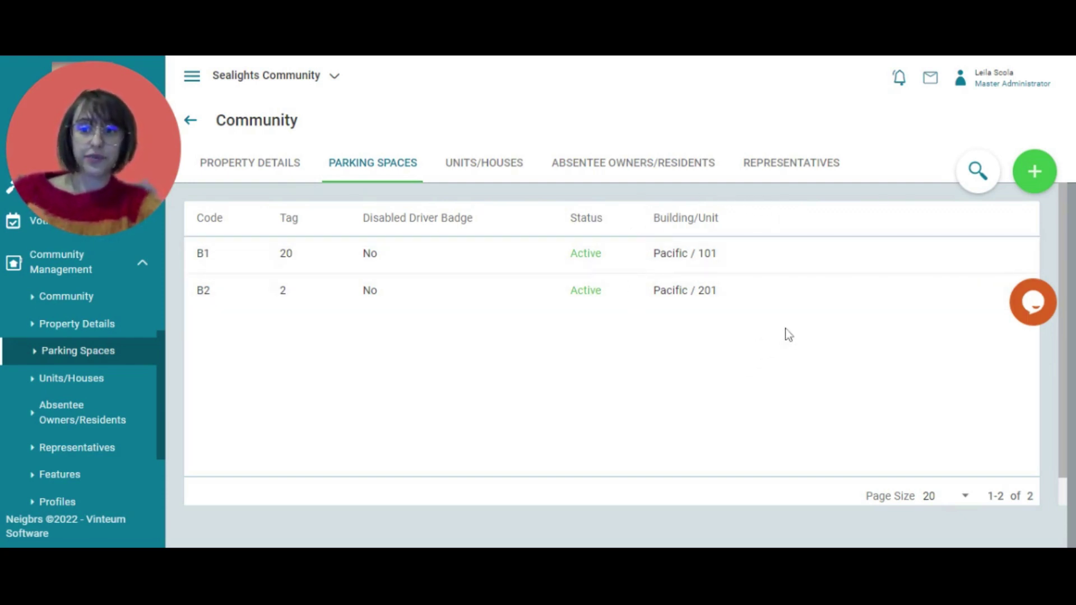
# Step: Add parking space B3 with tag 40 and location 'Outside building 3', leaving details empty, and save
pyautogui.click(1036, 172)
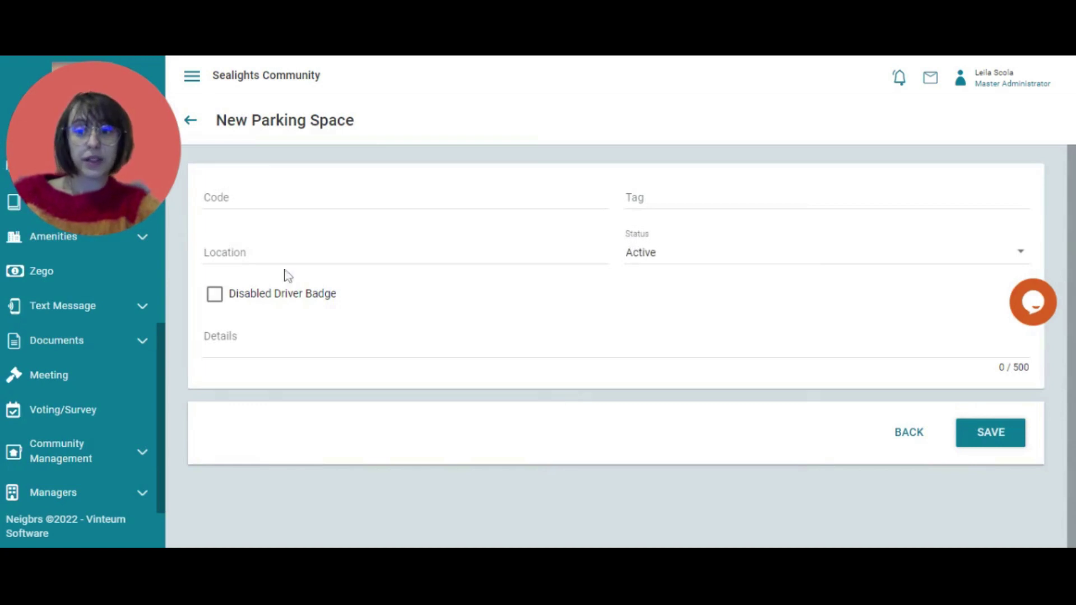
pyautogui.click(218, 197)
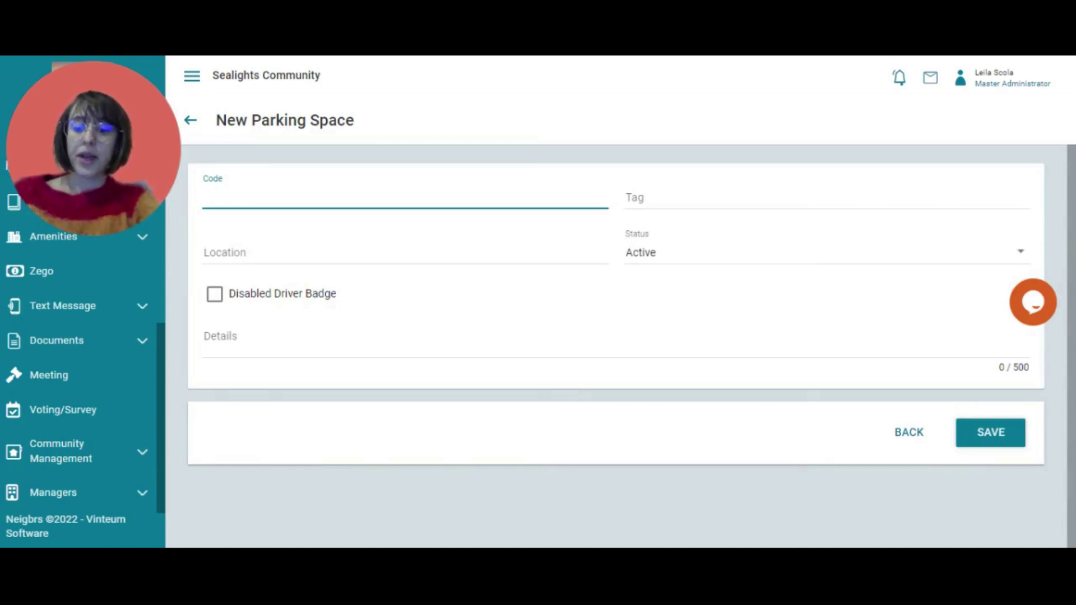
pyautogui.write('B3')
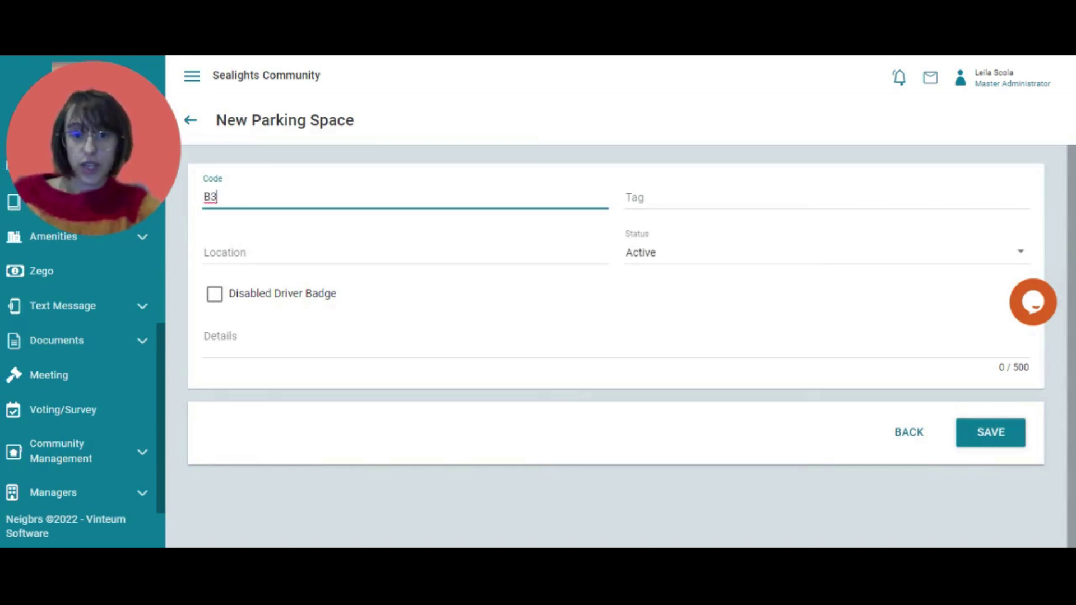
pyautogui.click(630, 198)
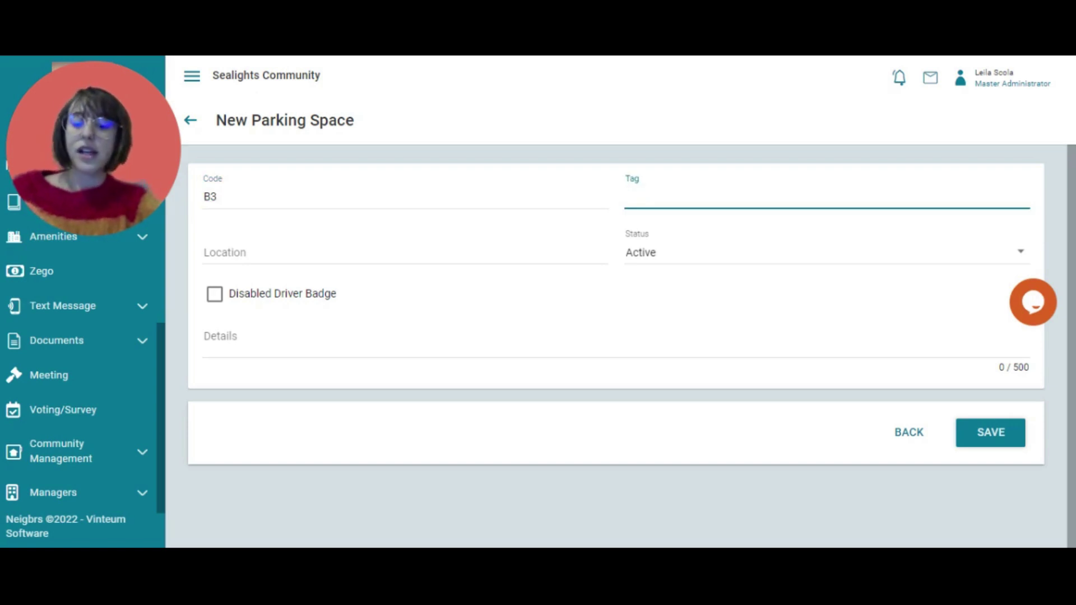
pyautogui.write('40')
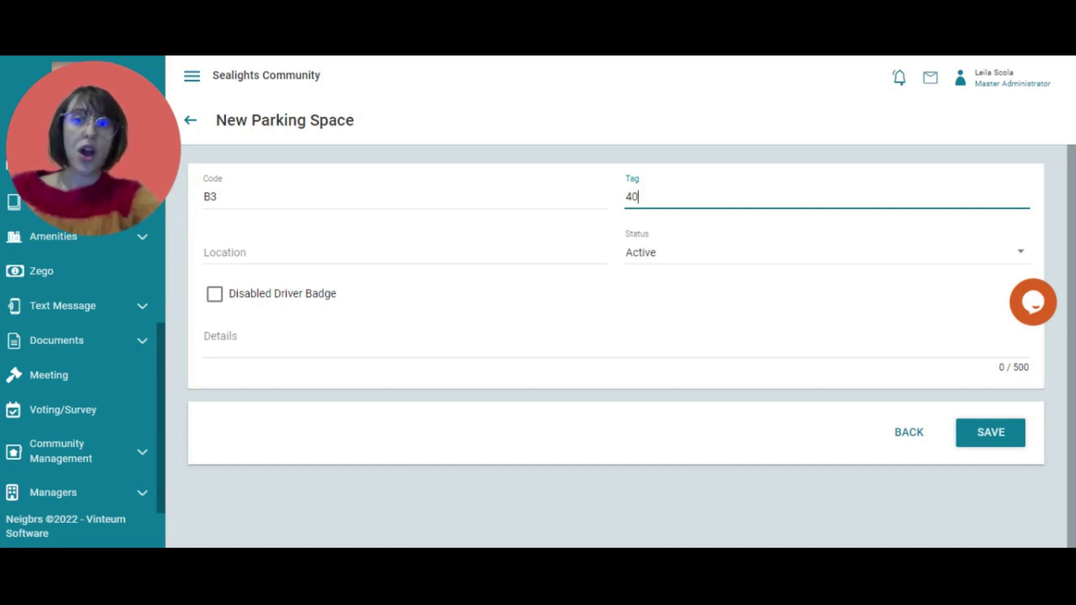
pyautogui.click(403, 252)
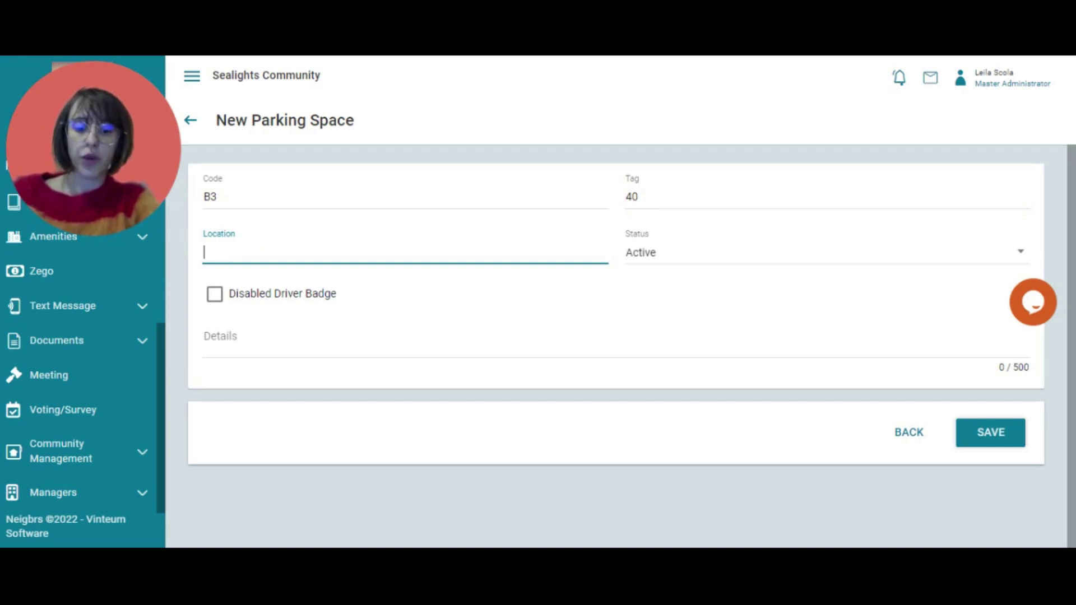
pyautogui.write('Outside b')
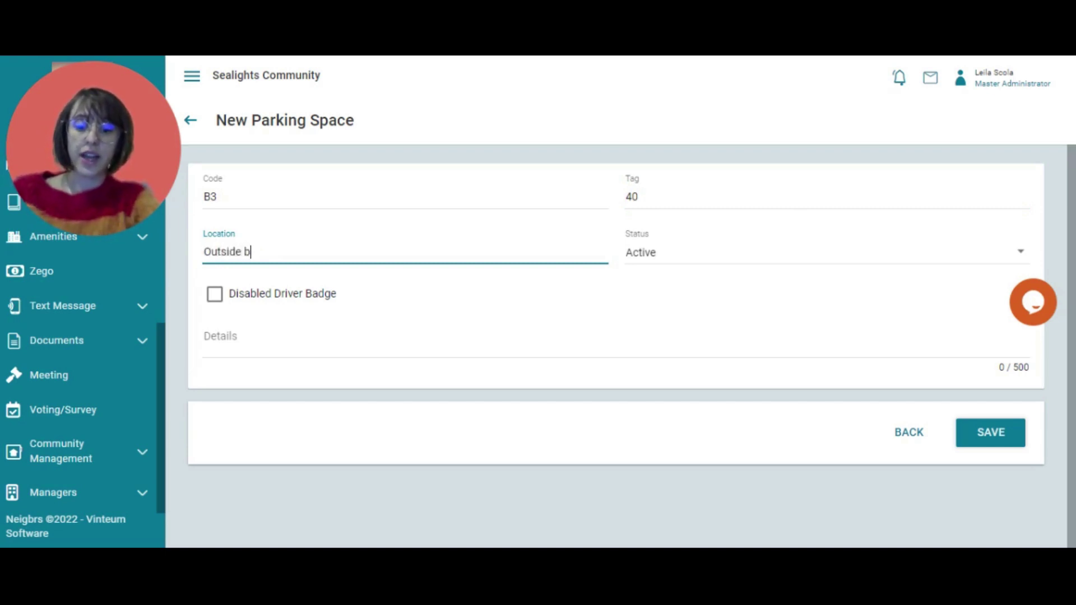
pyautogui.write('uilding 3')
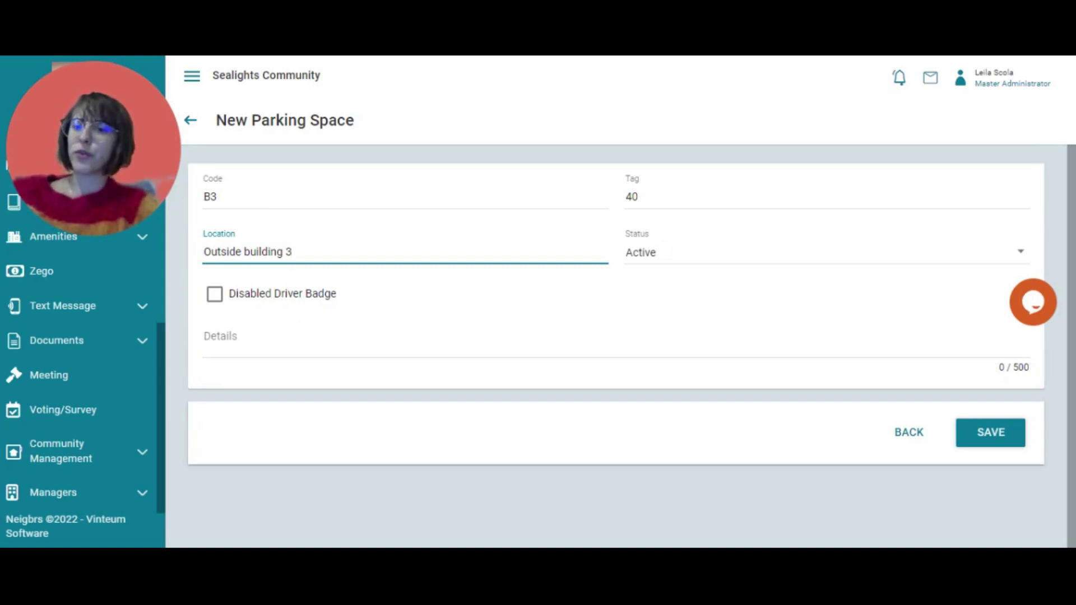
pyautogui.click(305, 338)
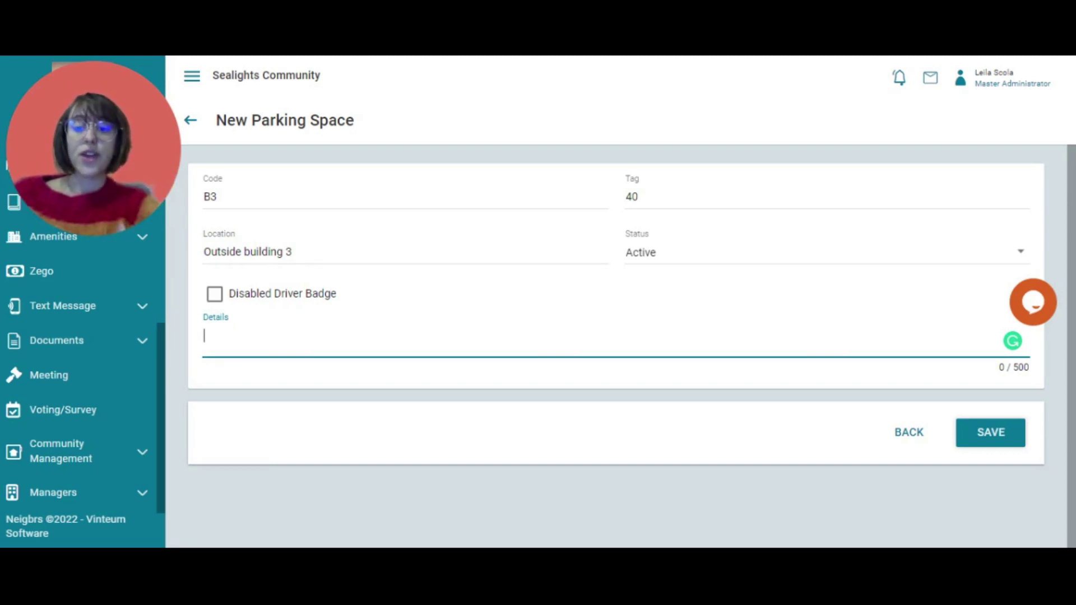
pyautogui.click(346, 394)
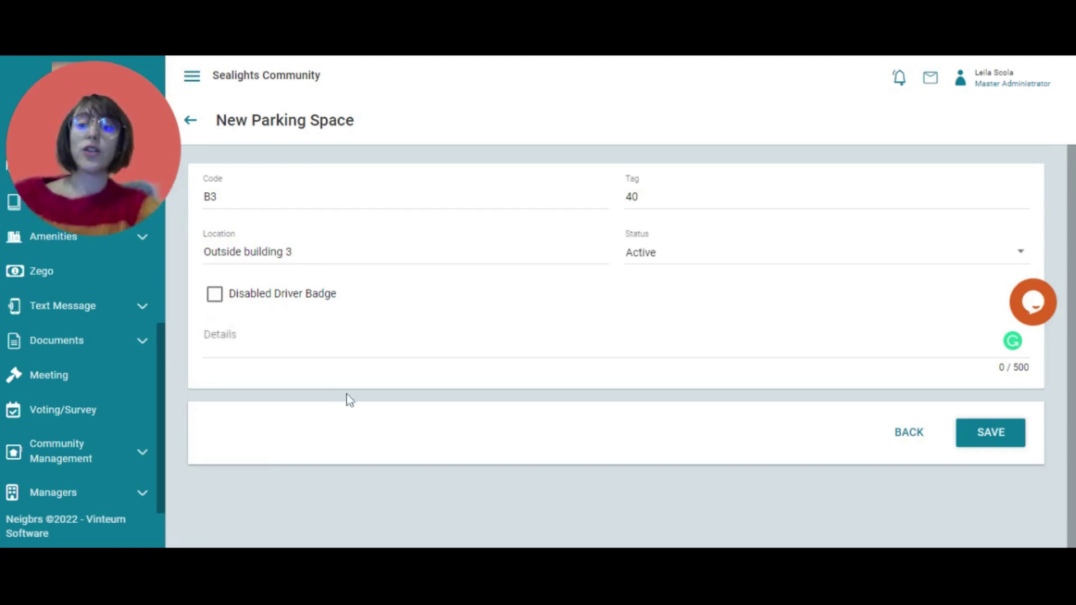
pyautogui.click(1003, 445)
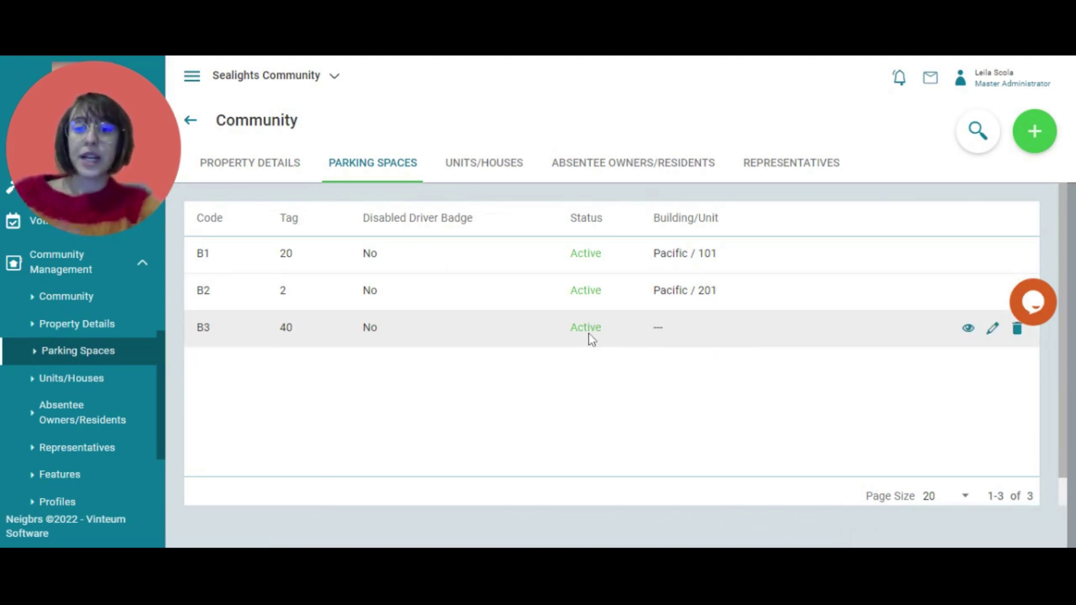
# Step: Switch to the Units/Houses list for Sealights Community
pyautogui.click(72, 381)
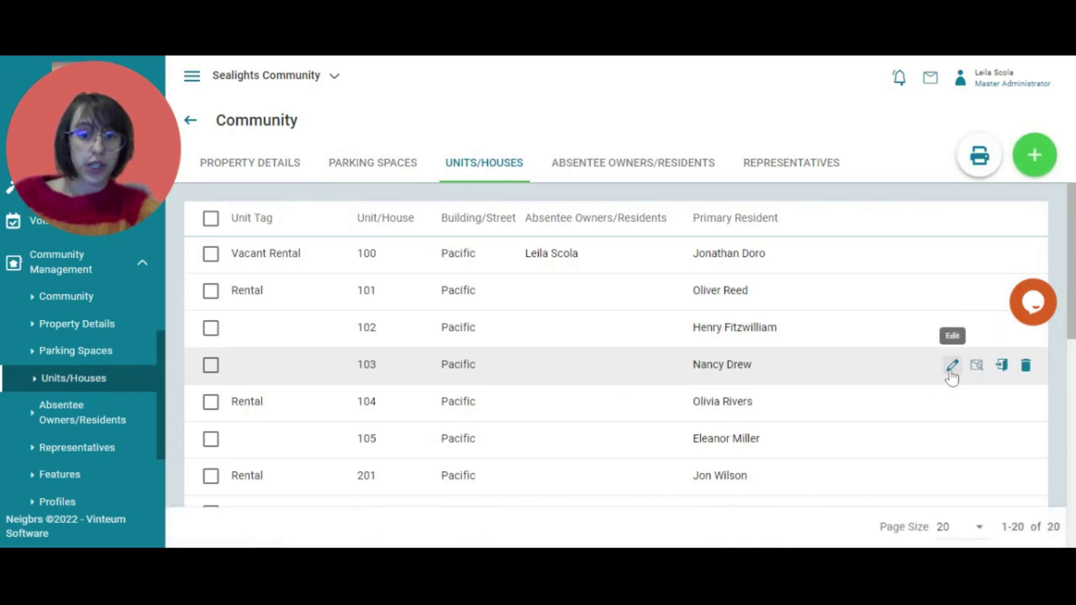
# Step: Edit Pacific unit 103 and start a new vehicle entry at its license plate field
pyautogui.click(952, 367)
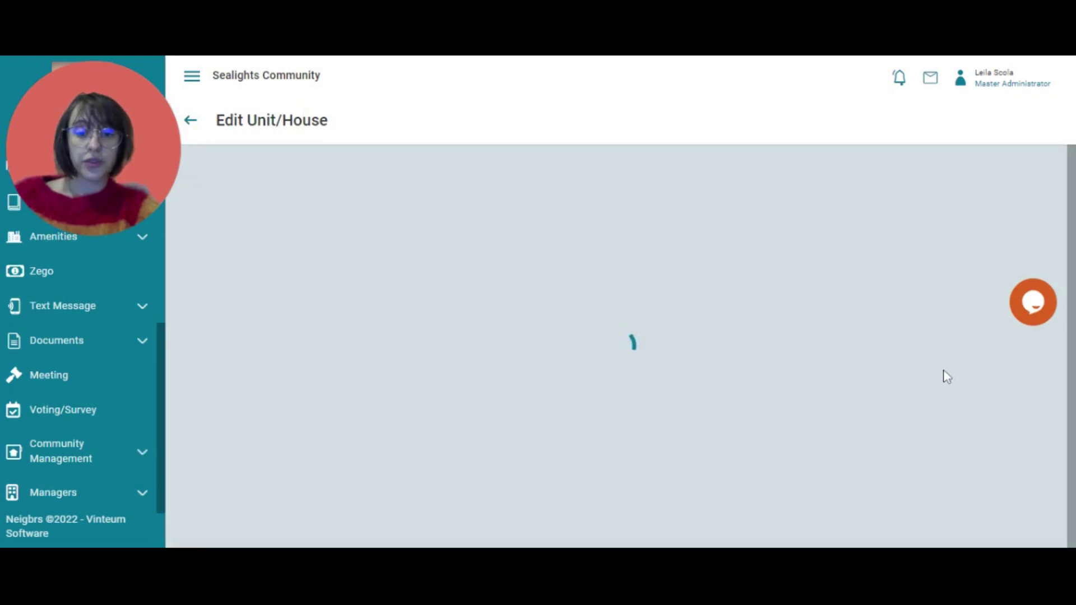
pyautogui.scroll(-10, 654, 321)
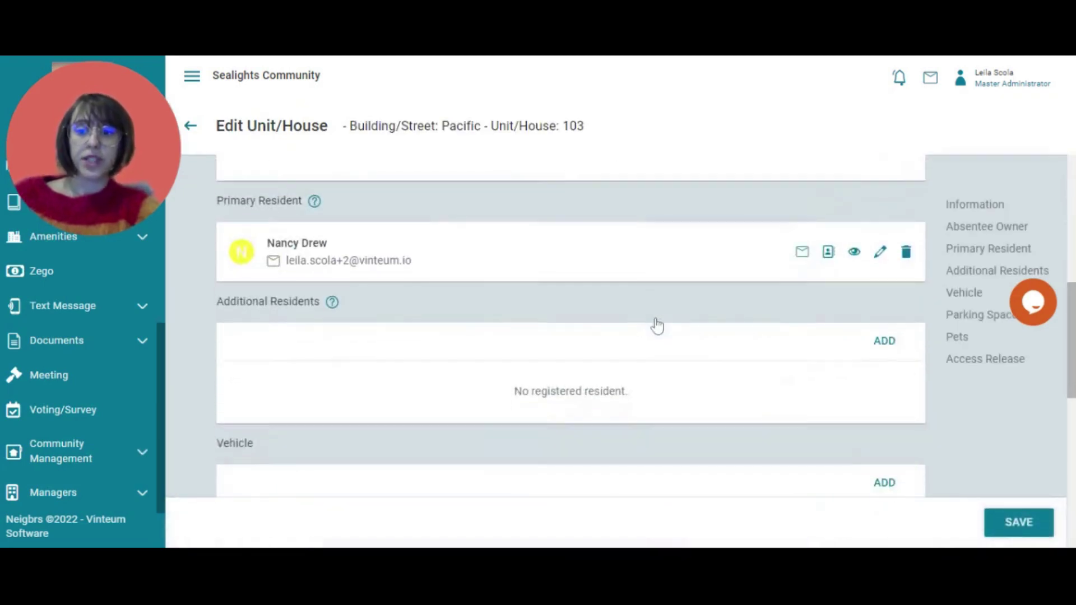
pyautogui.scroll(2, 657, 325)
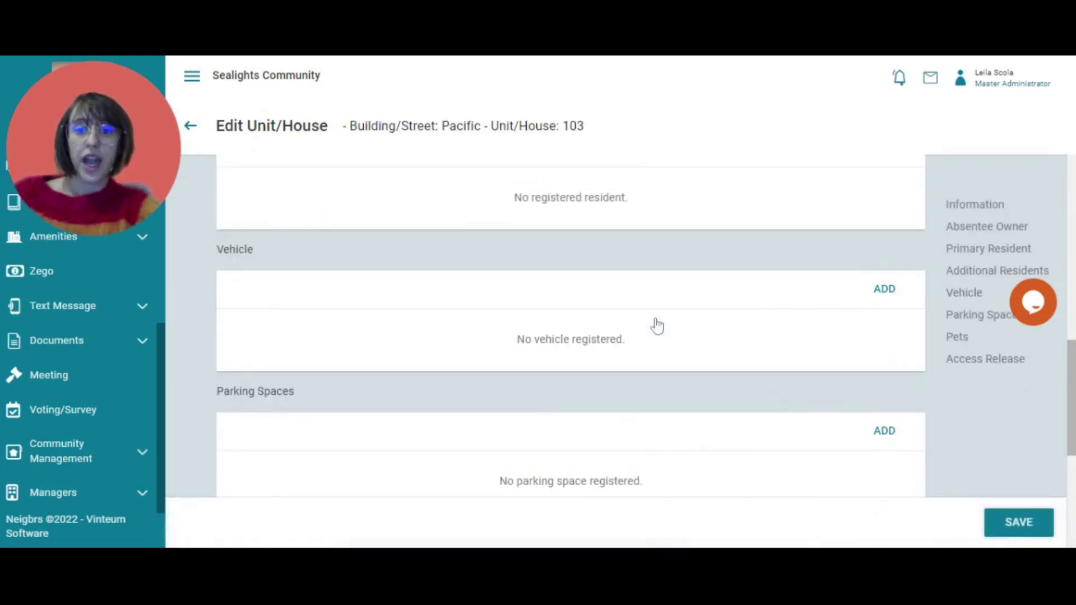
pyautogui.click(885, 289)
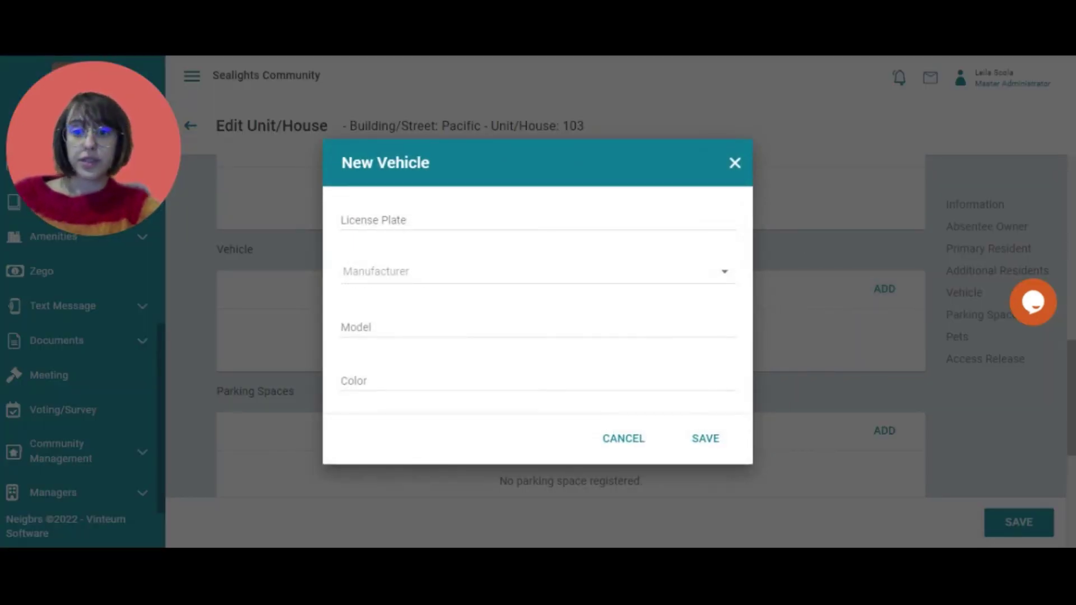
pyautogui.click(341, 218)
# Step: Register vehicle plate 123456 as an Audi, model 'ExampleRed', and save it
pyautogui.write('1234')
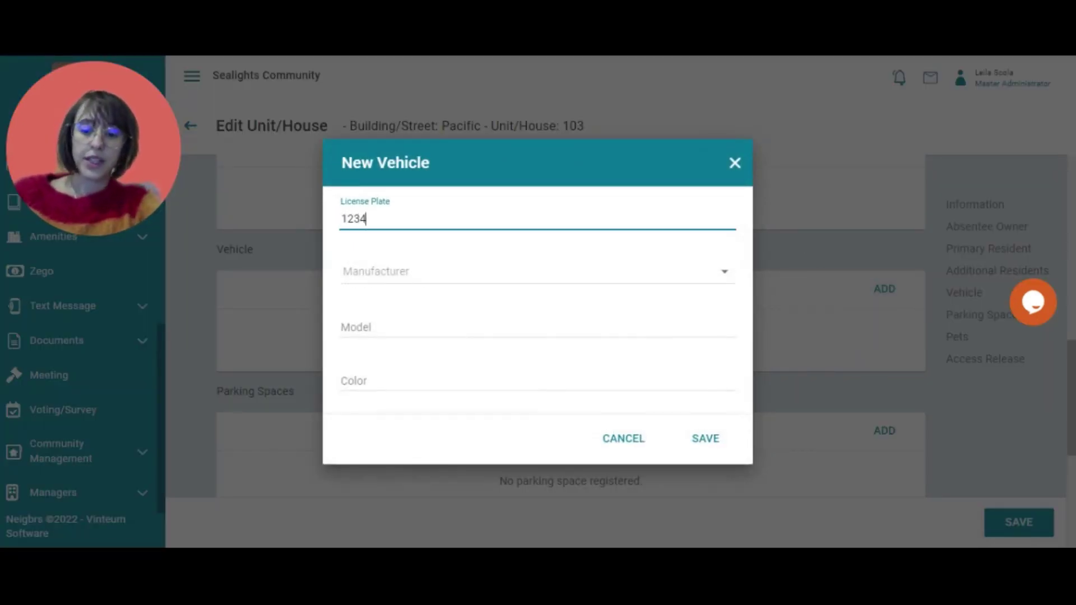
pyautogui.write('56')
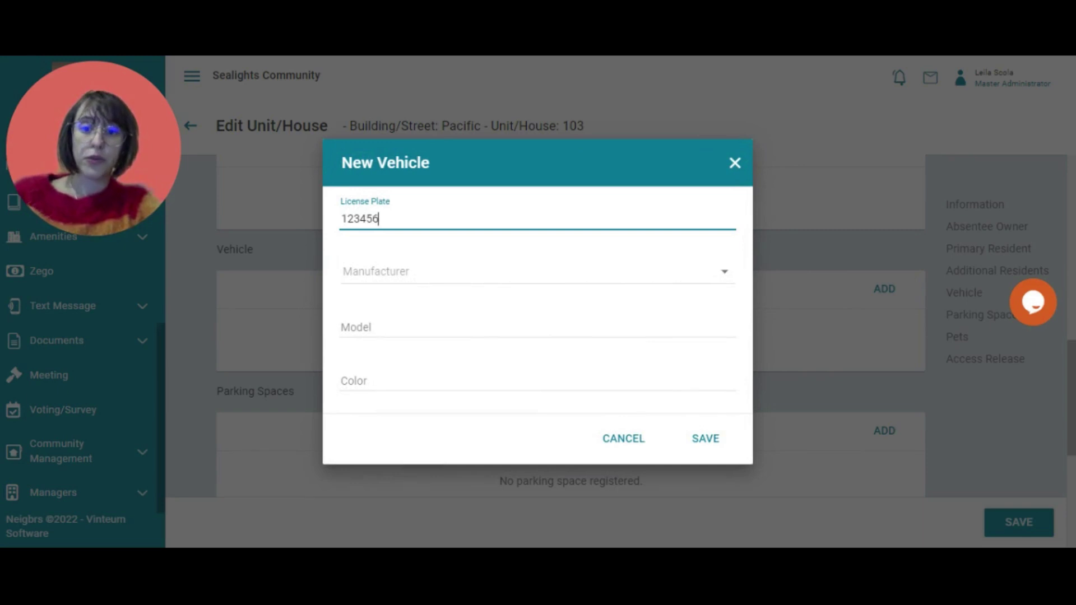
pyautogui.click(371, 275)
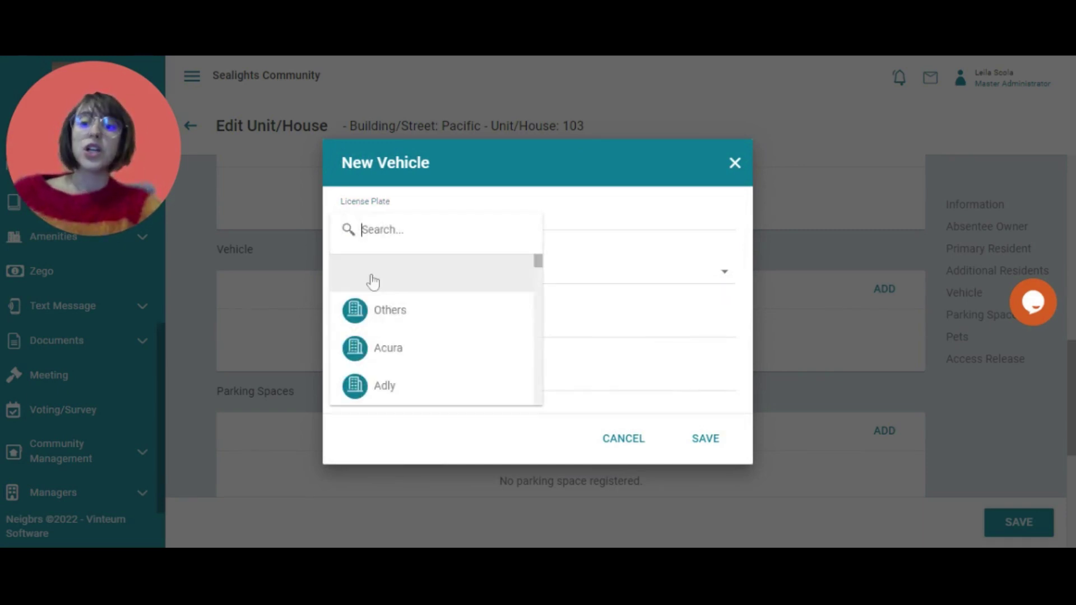
pyautogui.write('audi')
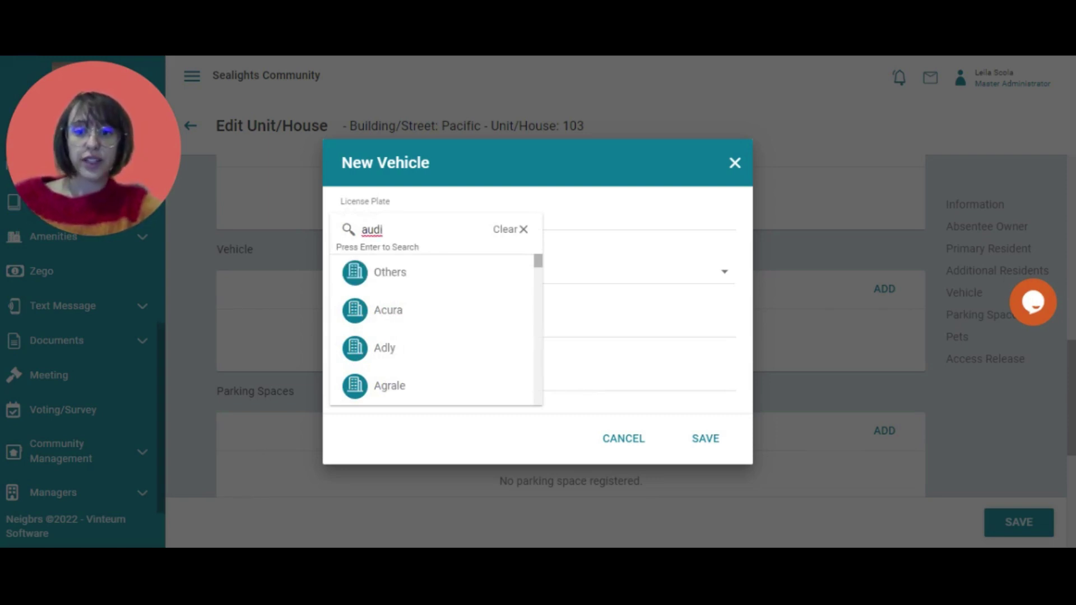
pyautogui.press('Return')
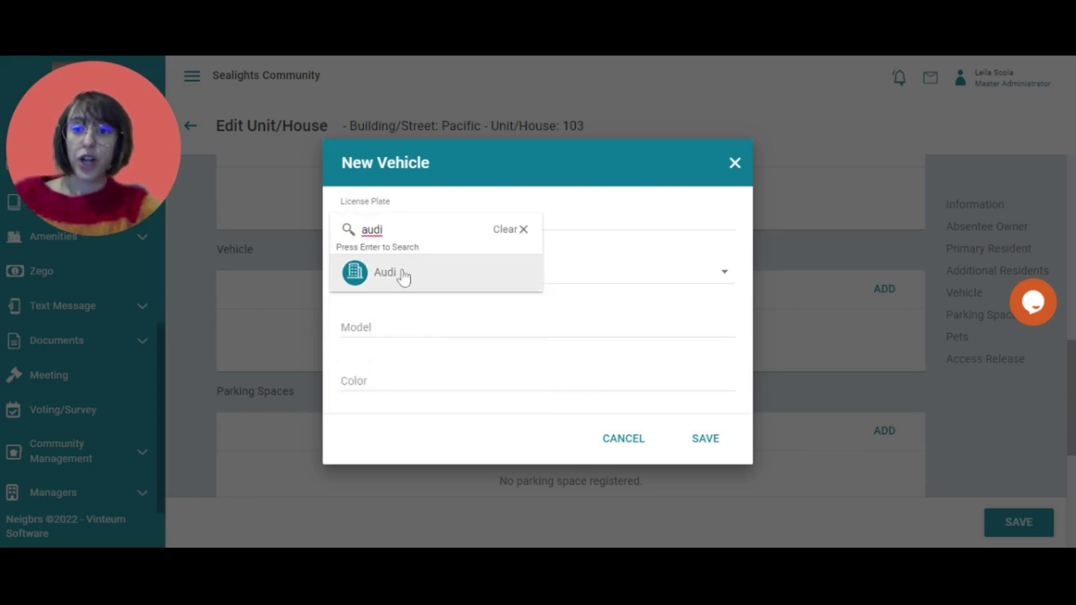
pyautogui.click(404, 274)
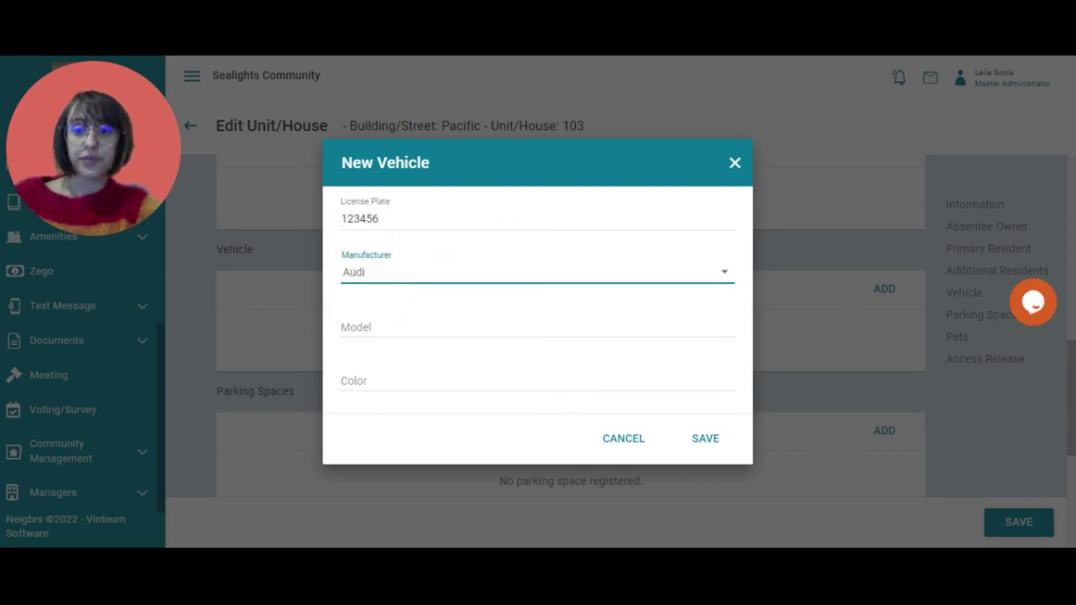
pyautogui.press('Tab')
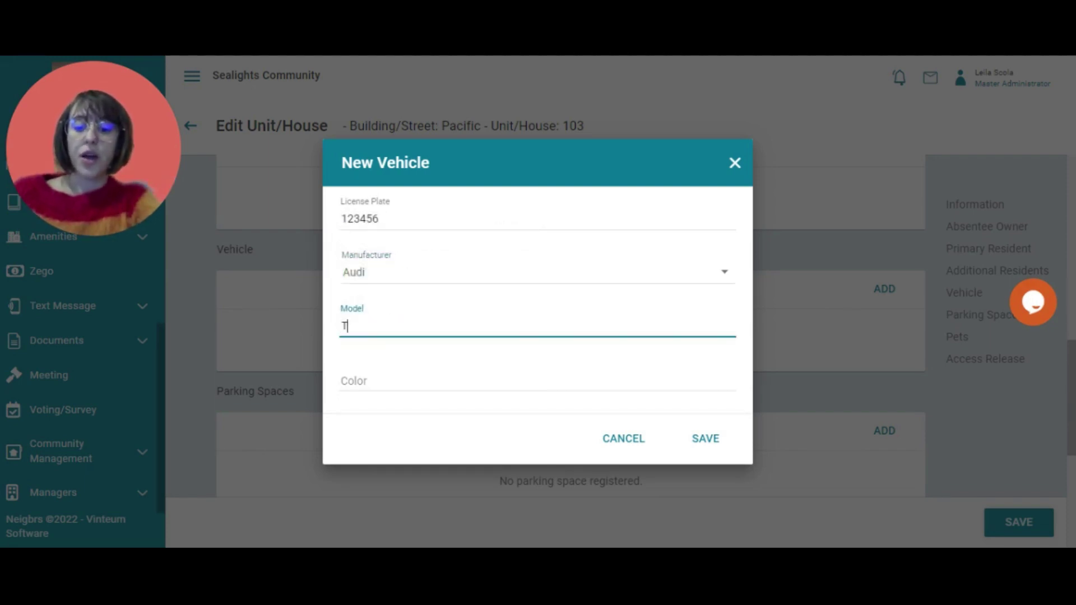
pyautogui.write('Example')
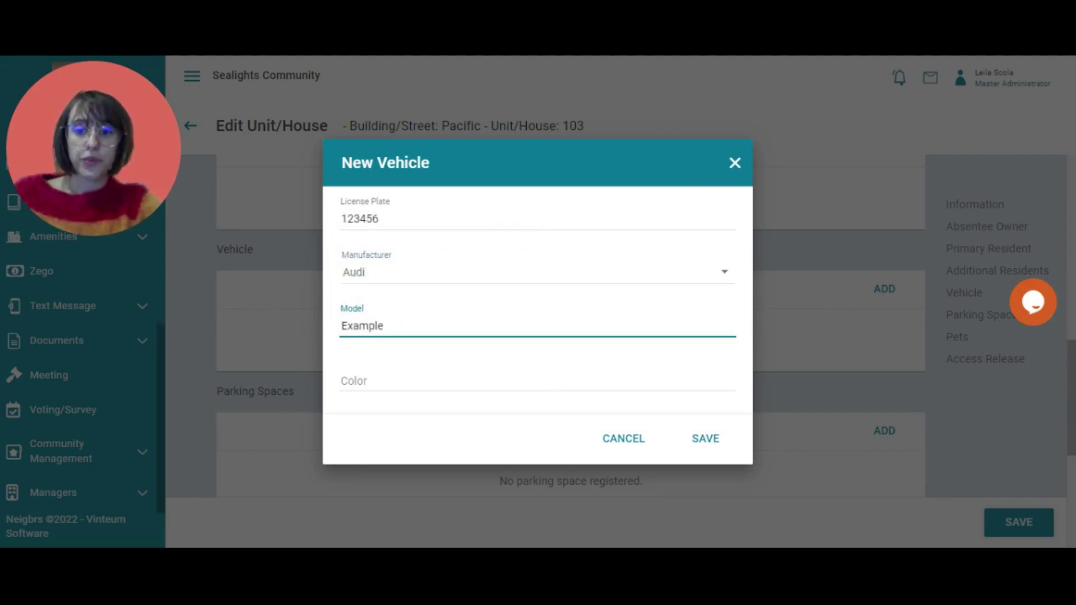
pyautogui.write('Red')
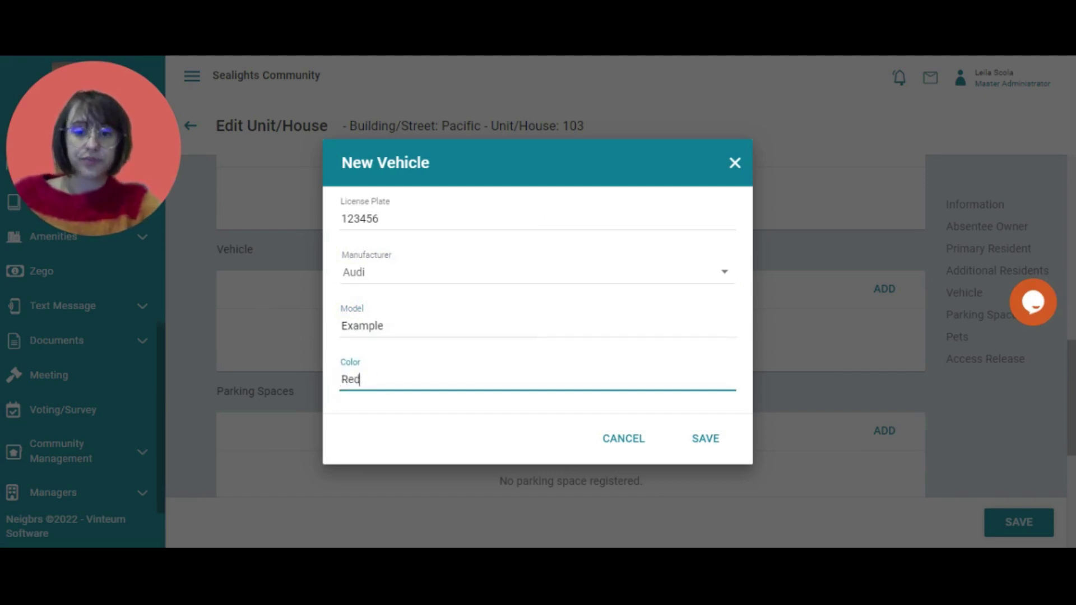
pyautogui.click(711, 442)
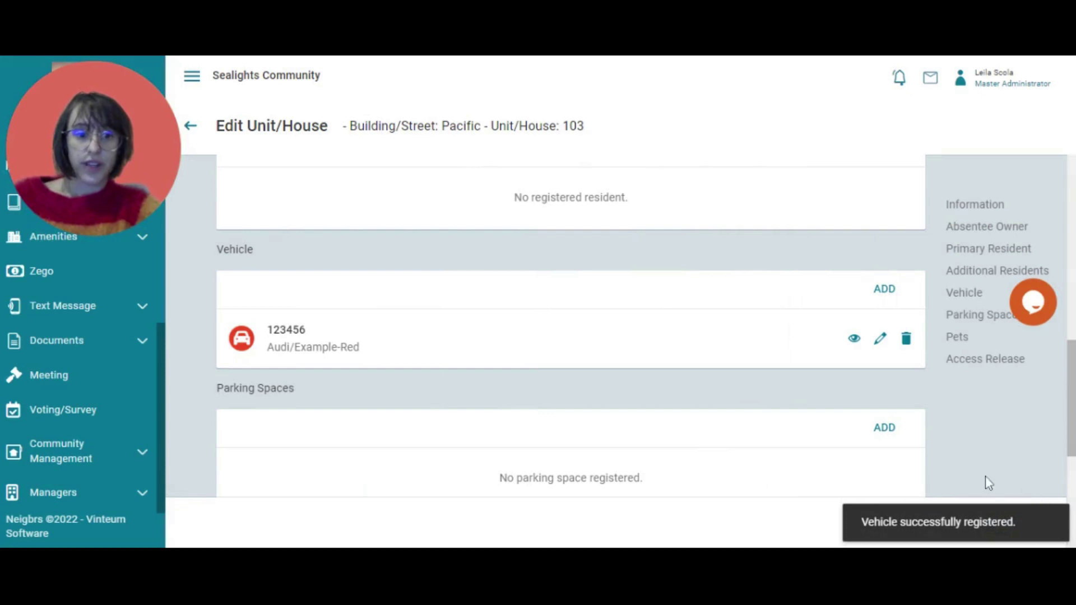
# Step: Save unit Pacific/103 with its newly added vehicle
pyautogui.click(53, 445)
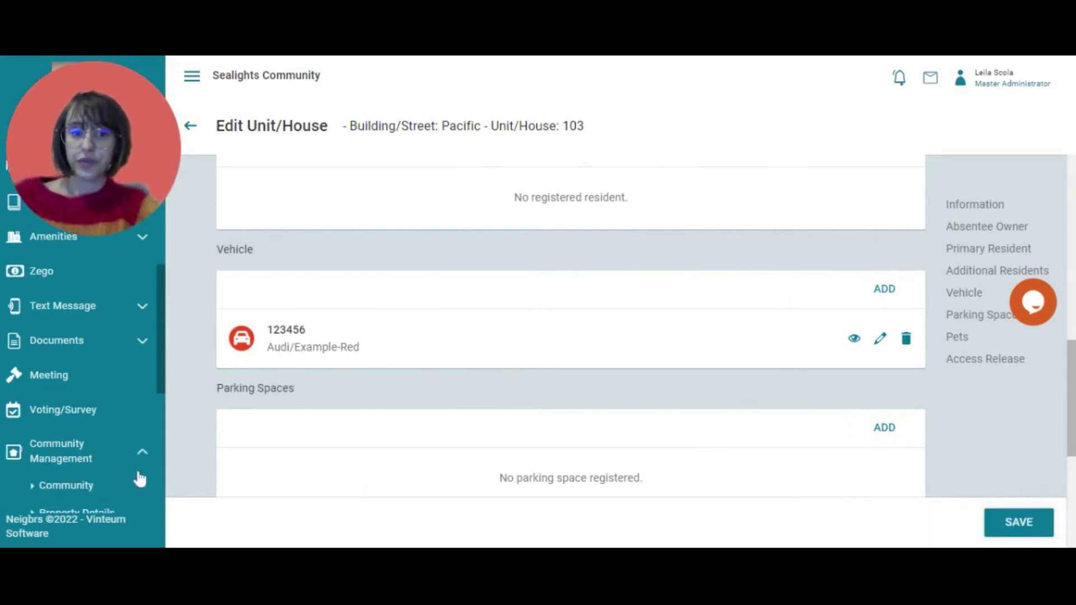
pyautogui.click(1017, 521)
pyautogui.scroll(-1, 607, 430)
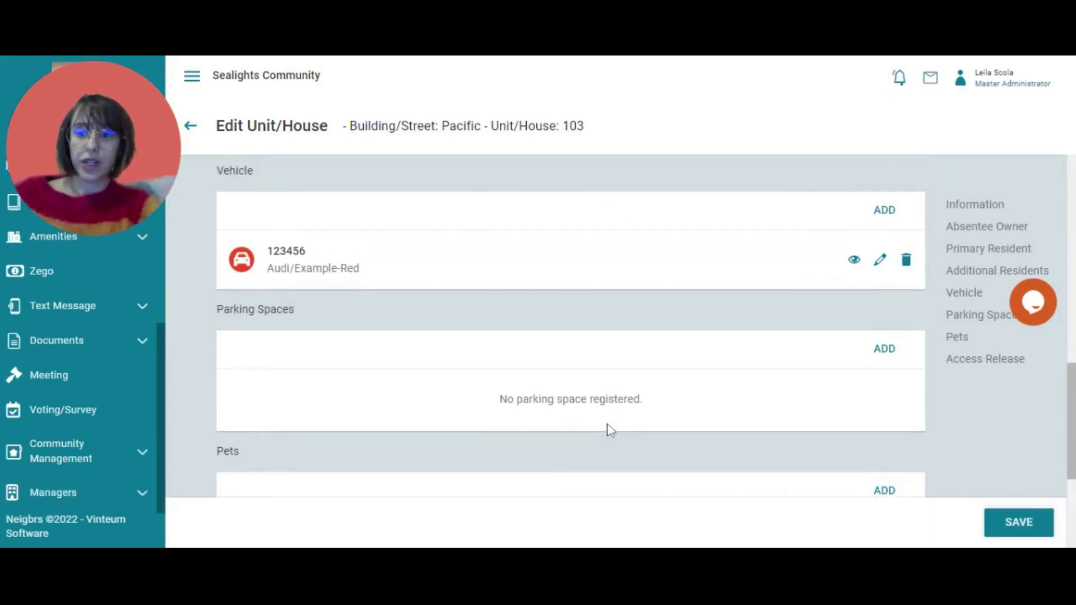
# Step: Assign parking space #B3 - 40 with the Audi Example to unit 103 and save the unit
pyautogui.click(877, 358)
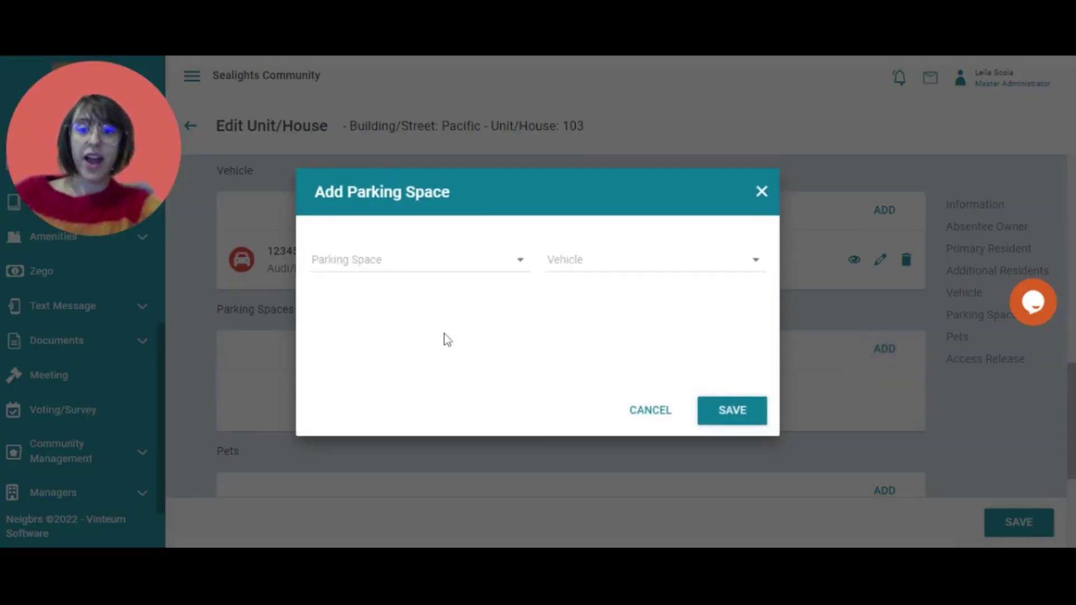
pyautogui.click(435, 273)
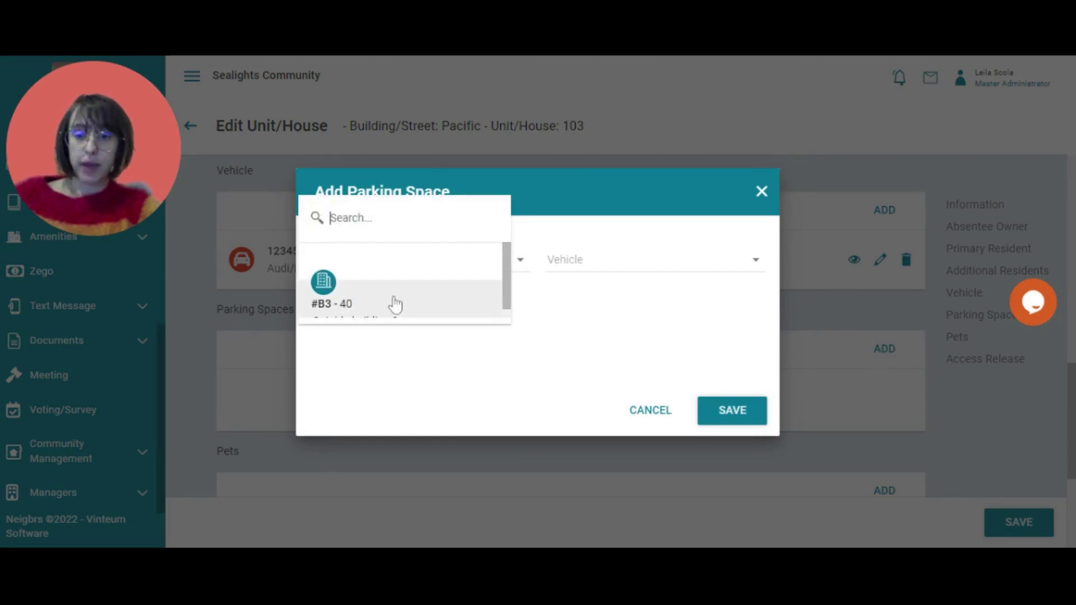
pyautogui.scroll(-1, 394, 304)
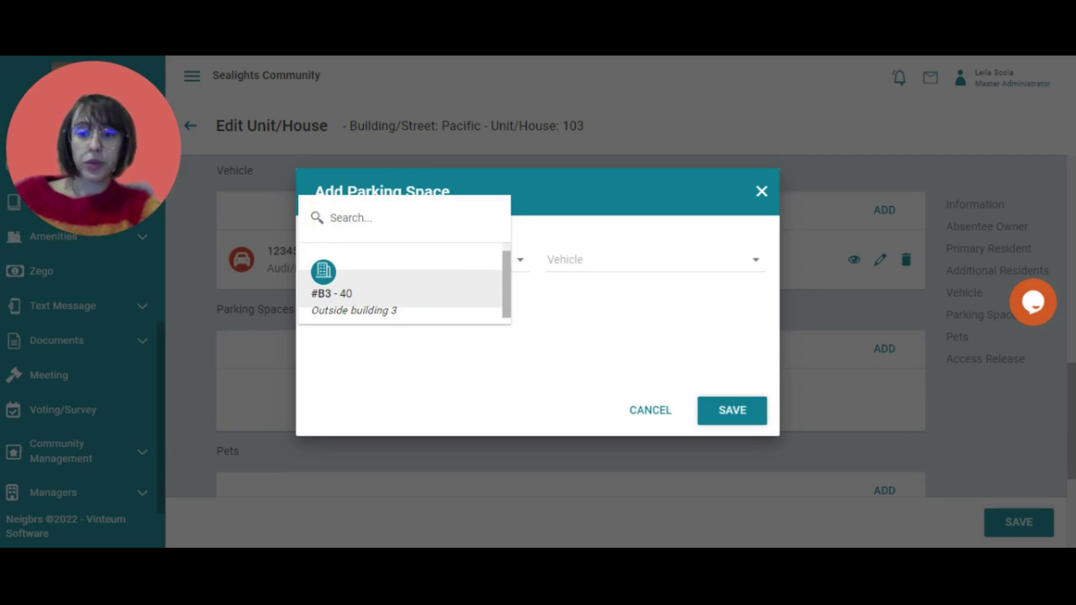
pyautogui.click(395, 304)
pyautogui.click(661, 262)
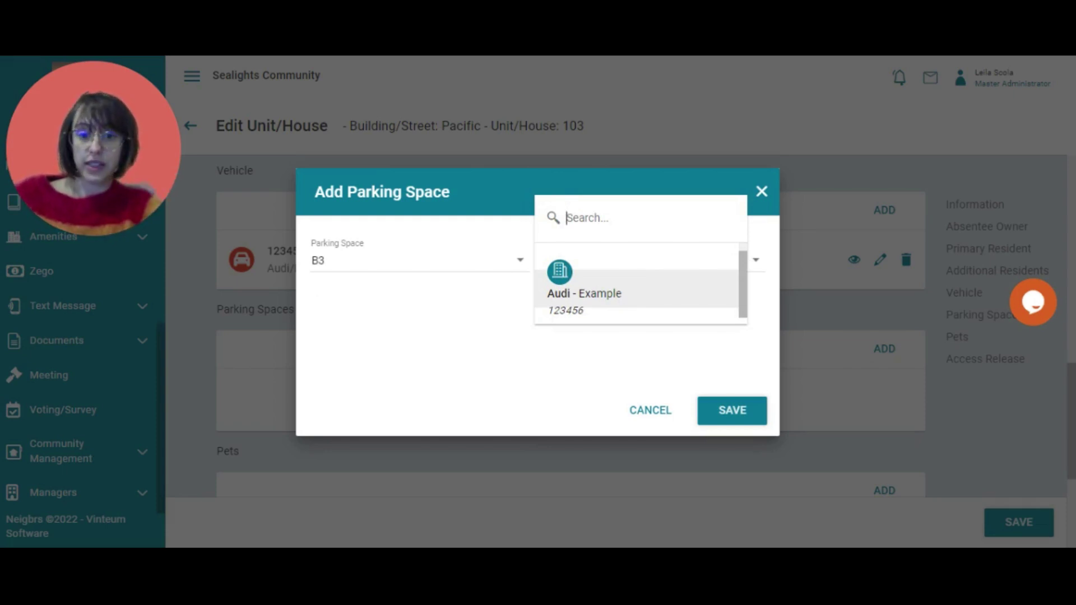
pyautogui.click(615, 305)
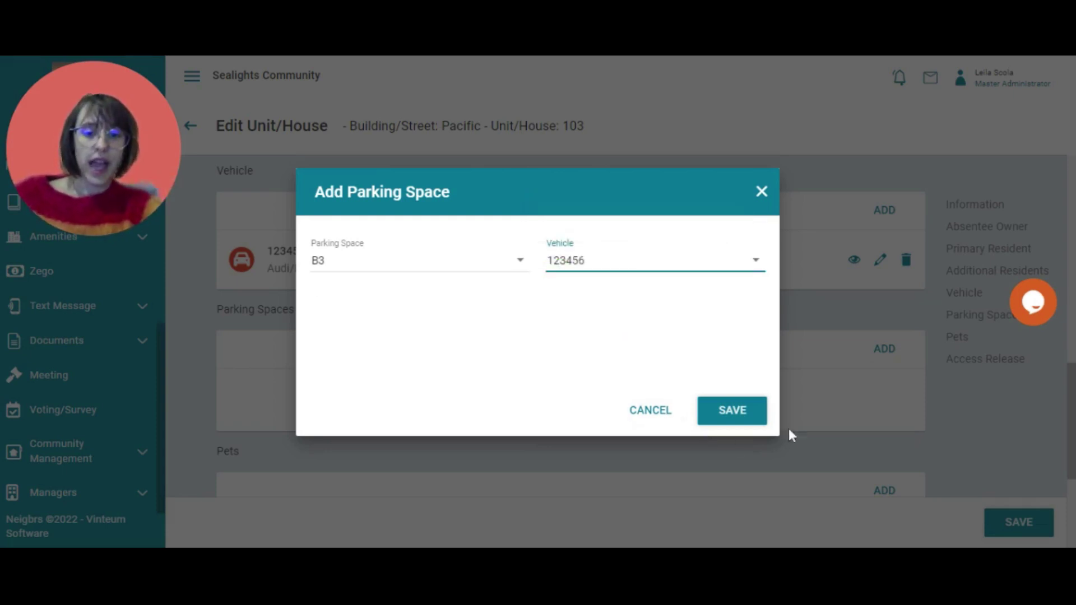
pyautogui.click(743, 411)
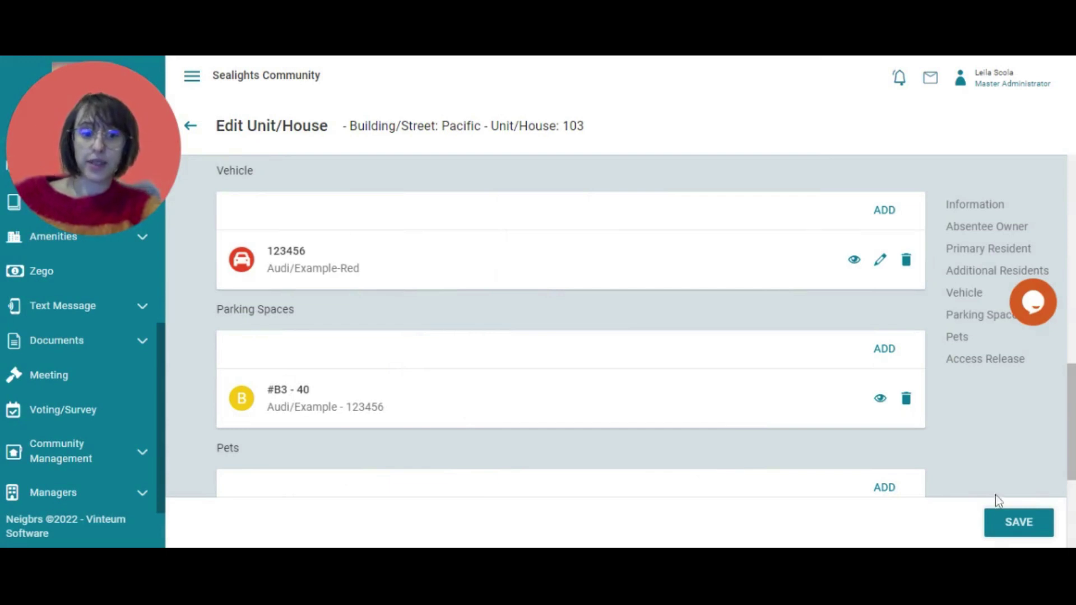
pyautogui.click(1012, 532)
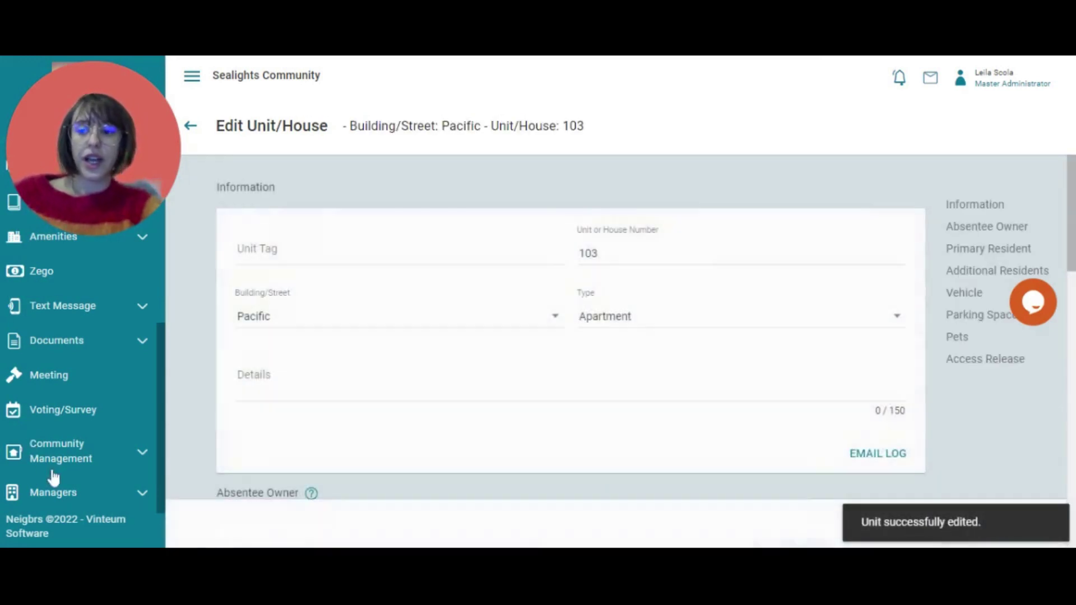
# Step: Reopen Parking Spaces and view B3's details: tag 40, outside building 3, used by Pacific / 103
pyautogui.click(52, 476)
pyautogui.scroll(-1, 52, 477)
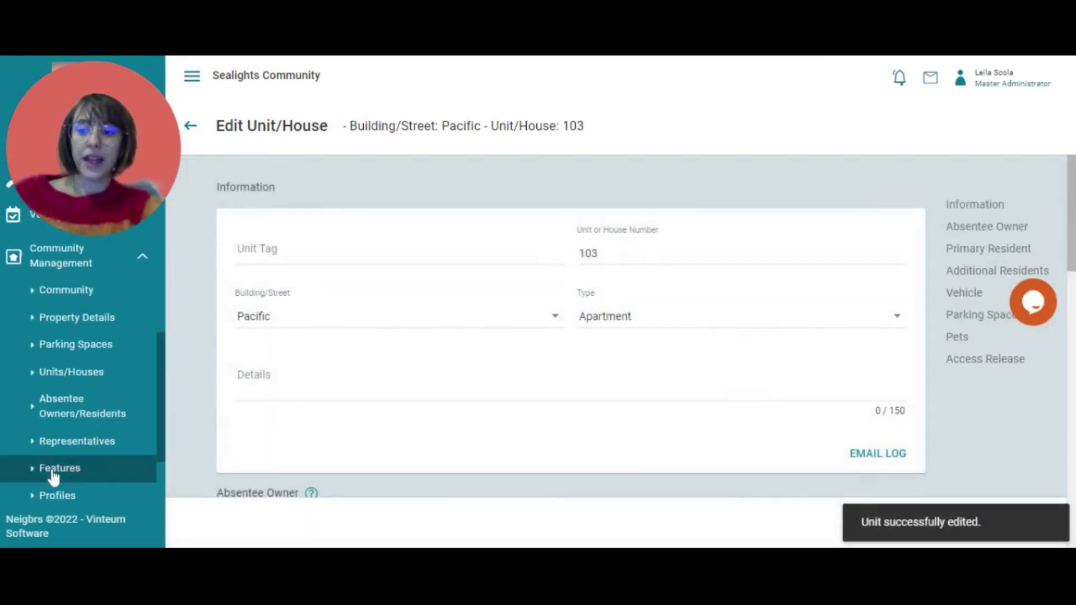
pyautogui.click(104, 341)
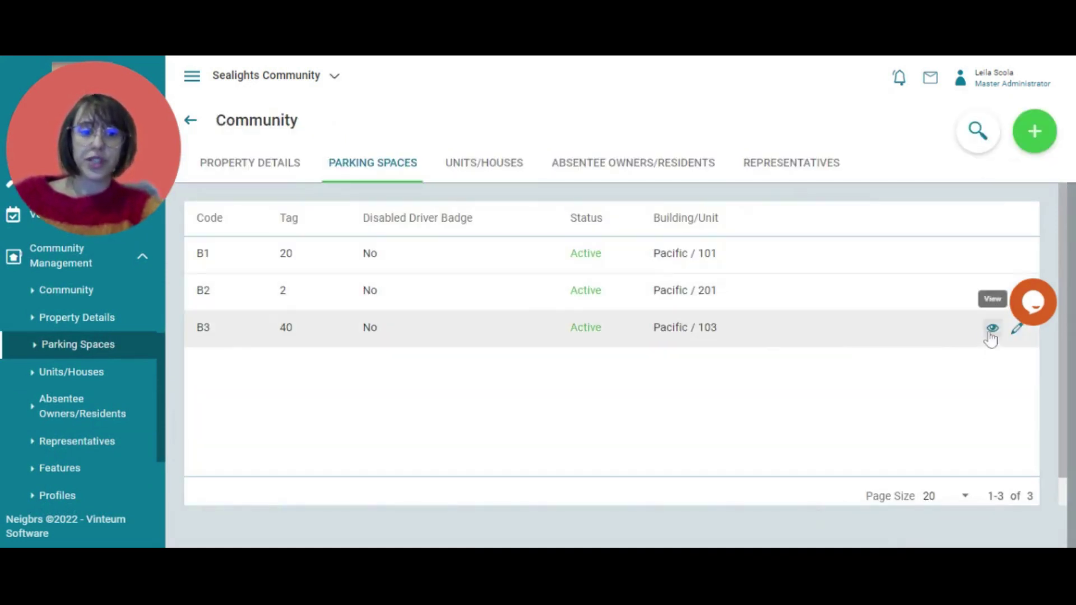
pyautogui.click(988, 330)
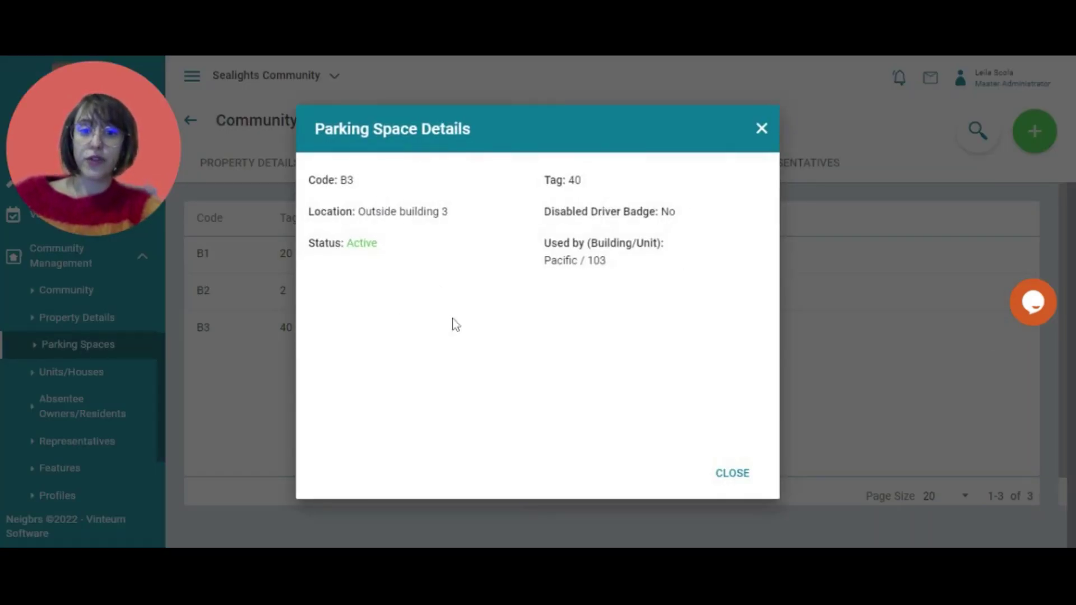